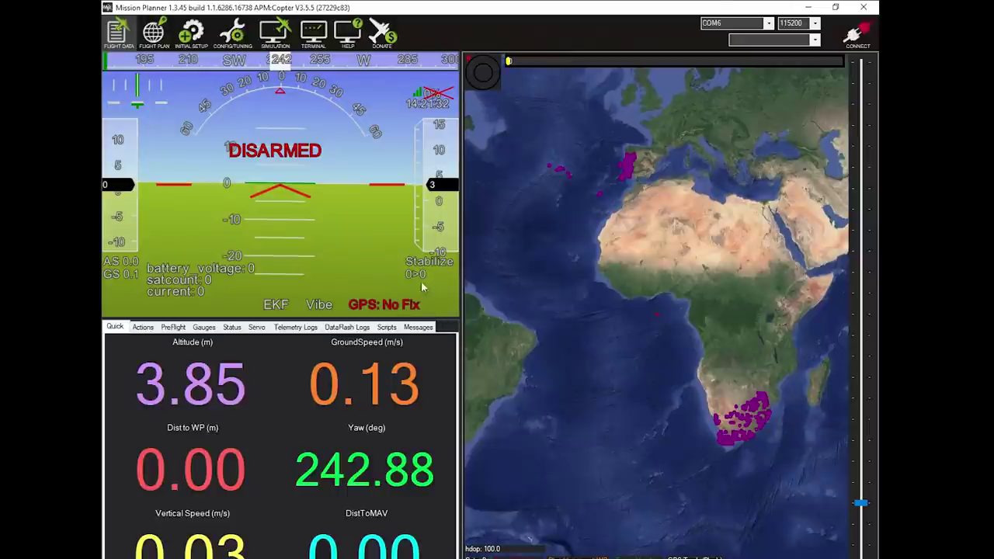
# Connect to the flight controller on COM6 at 115200 baud
pyautogui.click(770, 24)
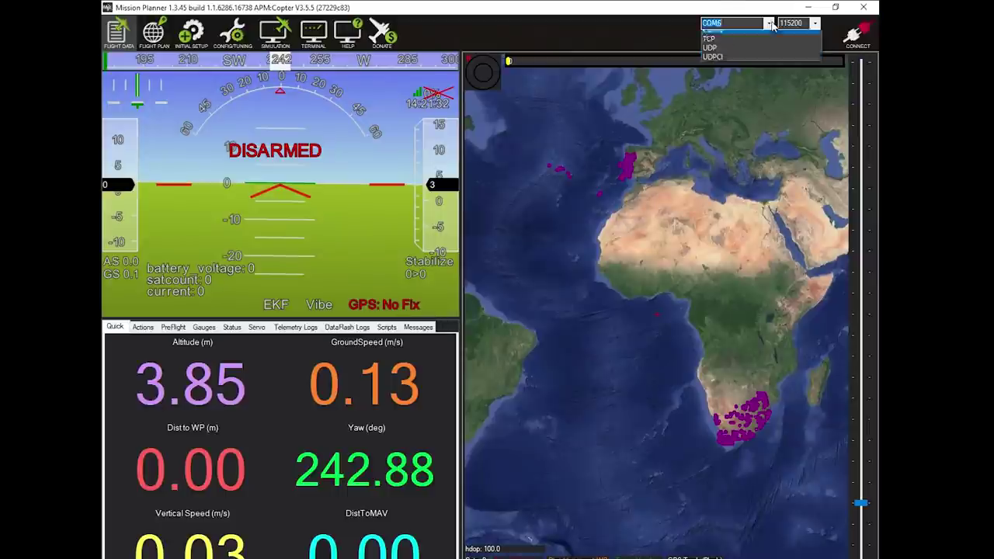
pyautogui.click(757, 61)
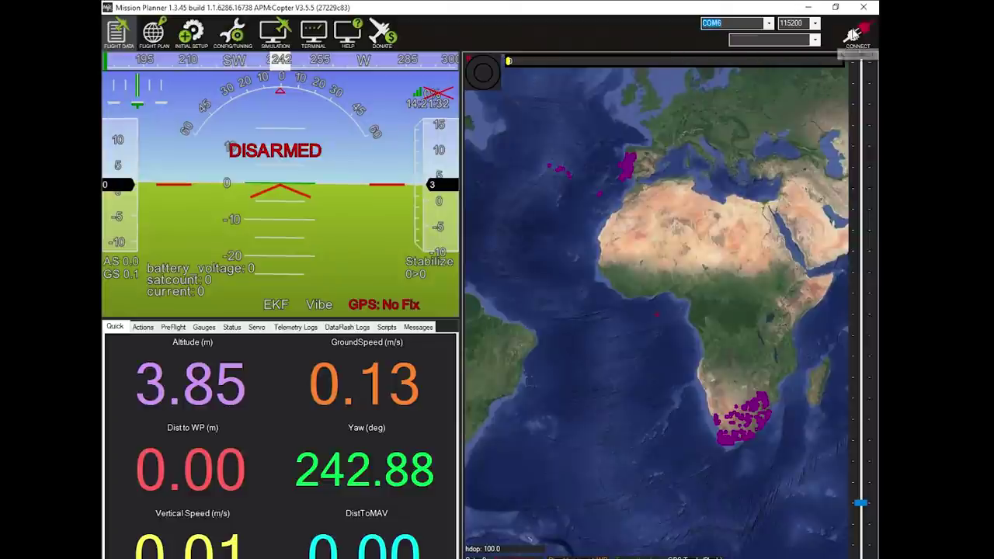
pyautogui.click(867, 48)
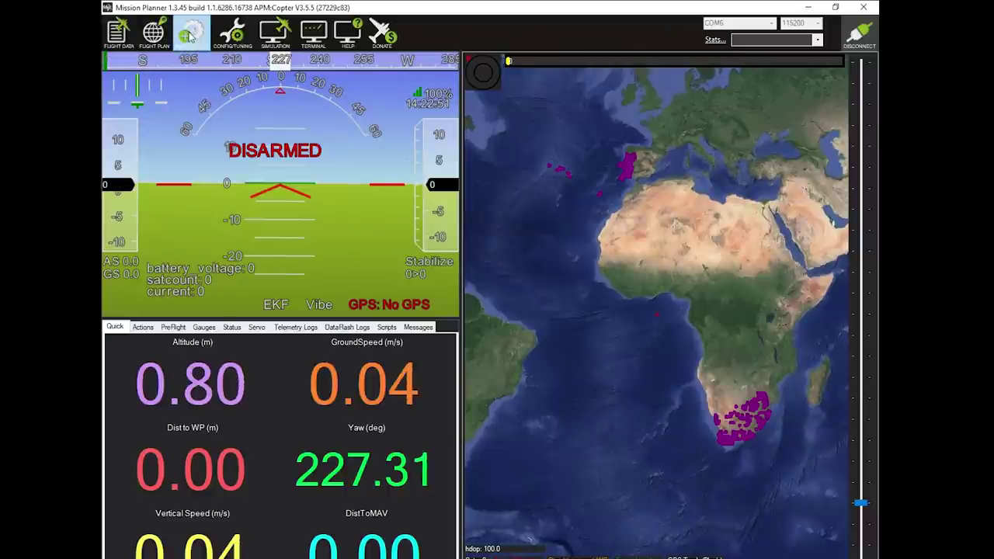
# Open the accelerometer calibration in the mandatory hardware part of the initial setup
pyautogui.click(189, 35)
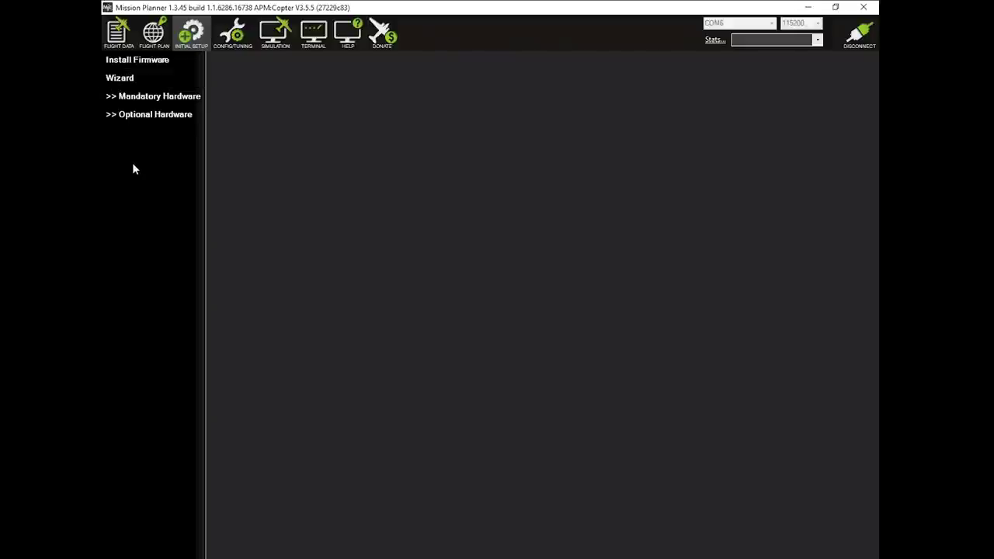
pyautogui.click(108, 100)
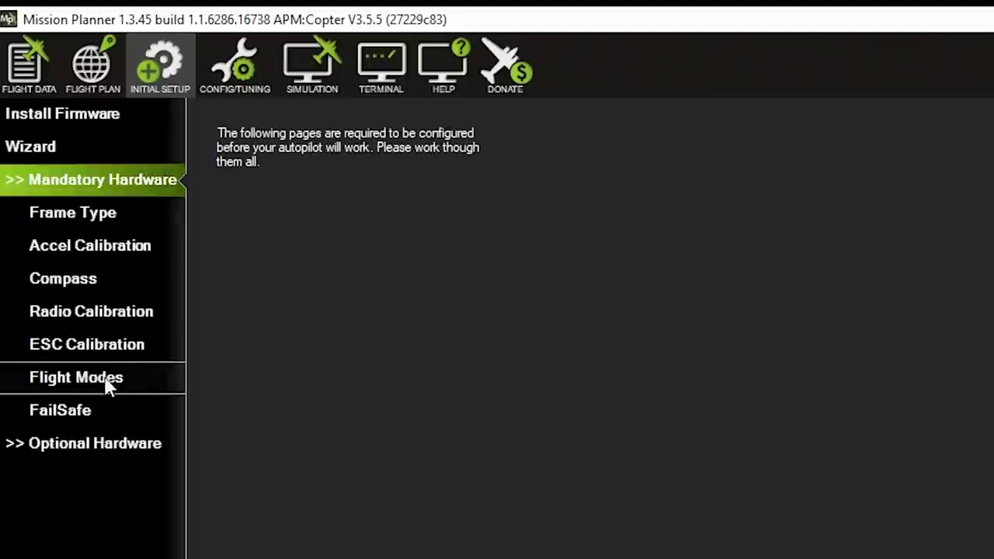
pyautogui.click(102, 255)
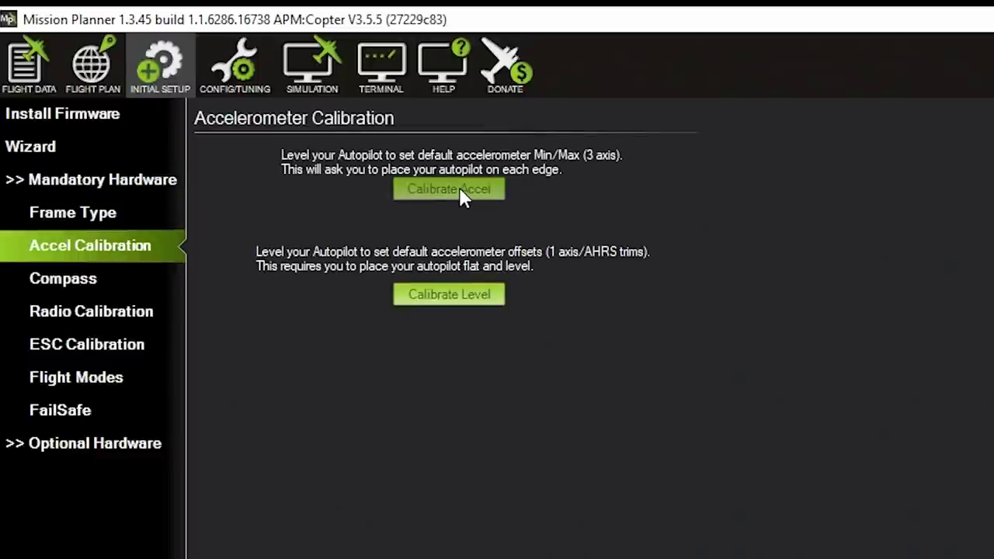
# Set the orientation of Compass #1 to Roll180 in the compass setup
pyautogui.click(84, 281)
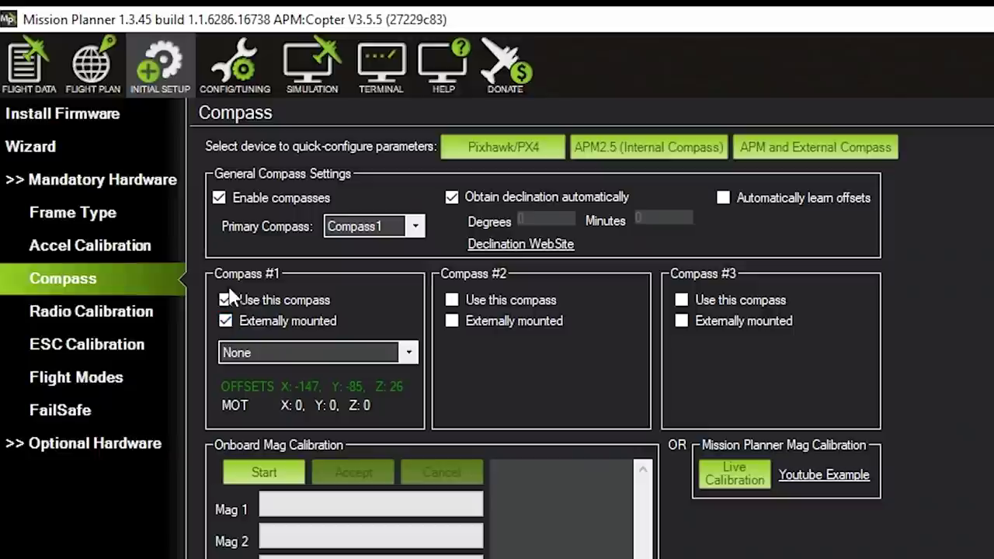
pyautogui.click(412, 365)
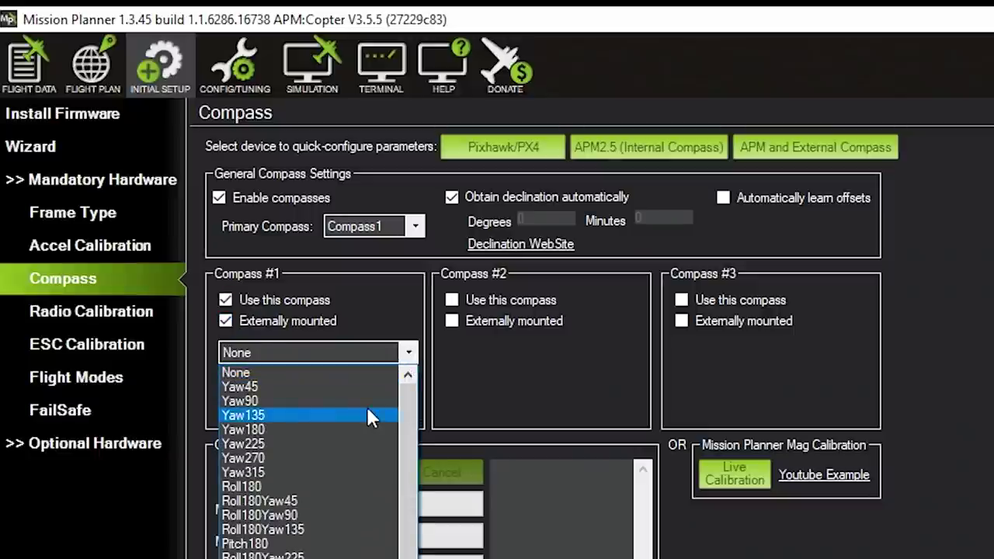
pyautogui.scroll(-3, 366, 405)
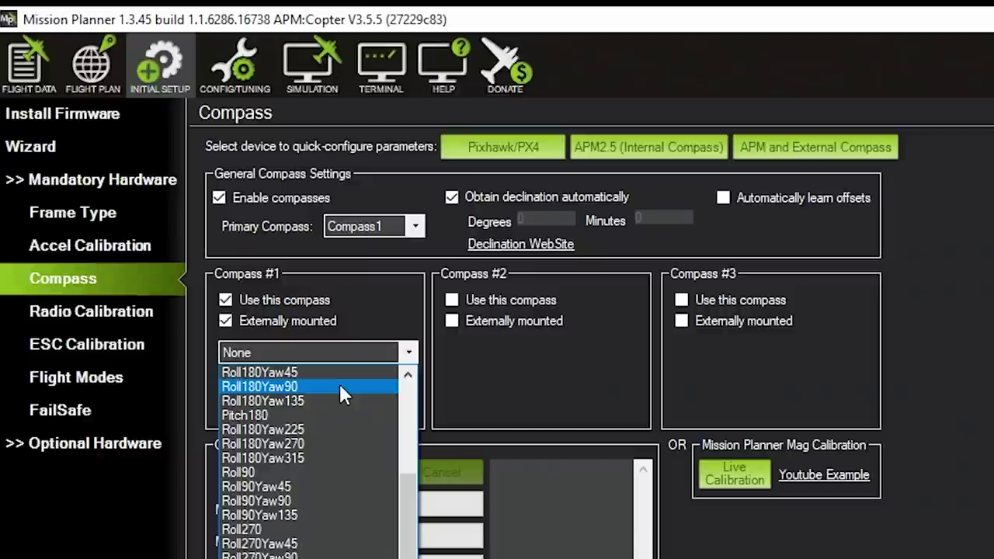
pyautogui.scroll(3, 345, 388)
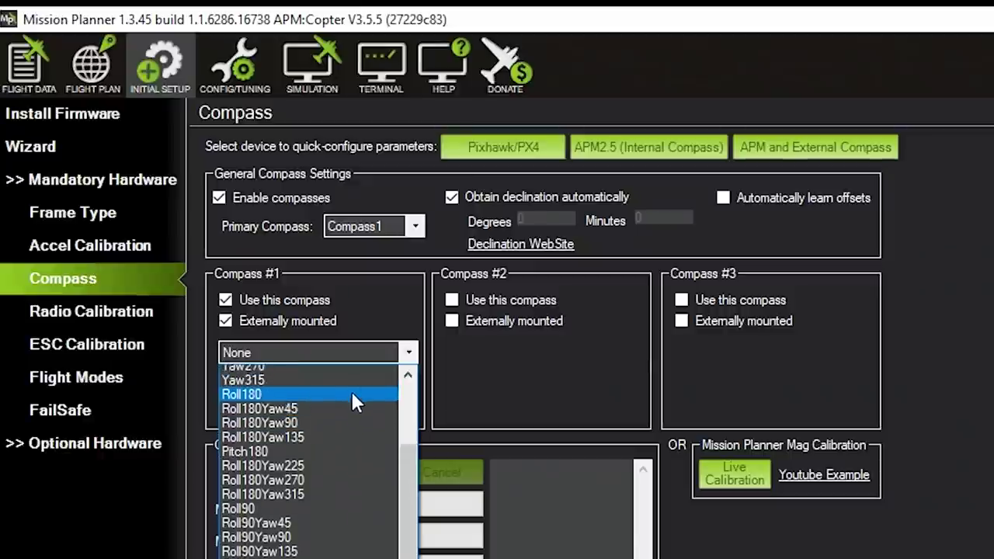
pyautogui.click(326, 443)
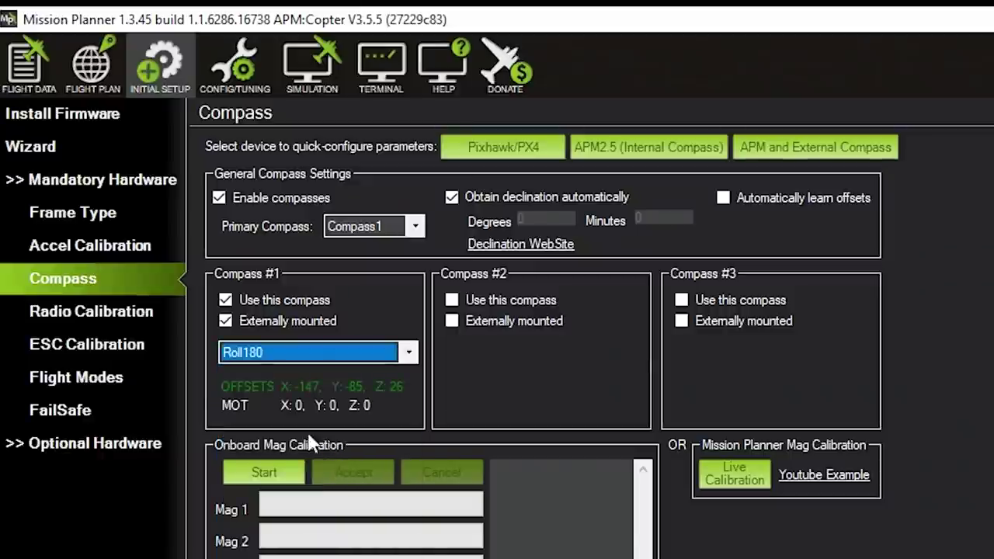
pyautogui.click(739, 481)
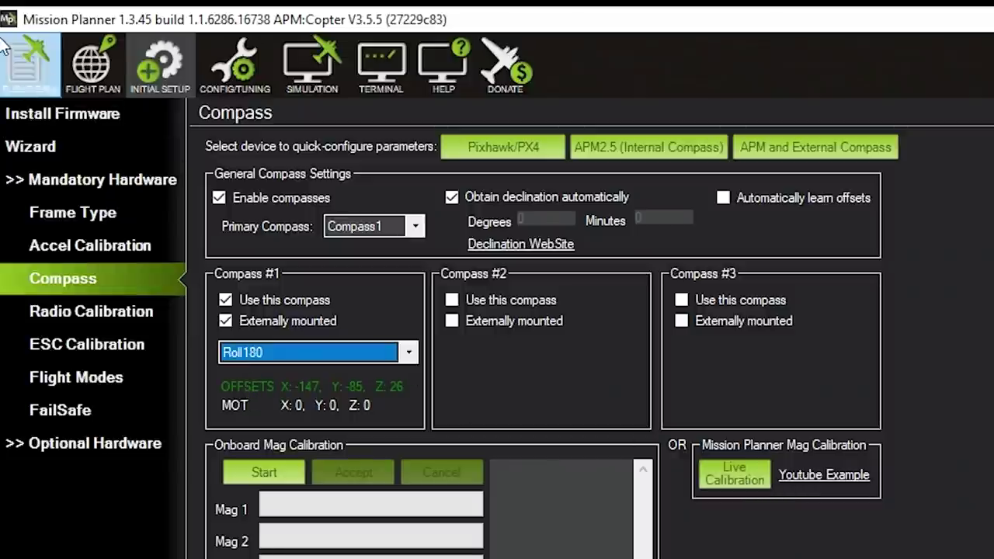
# Review the radio calibration channels and the ESC calibration instructions and settings
pyautogui.click(81, 318)
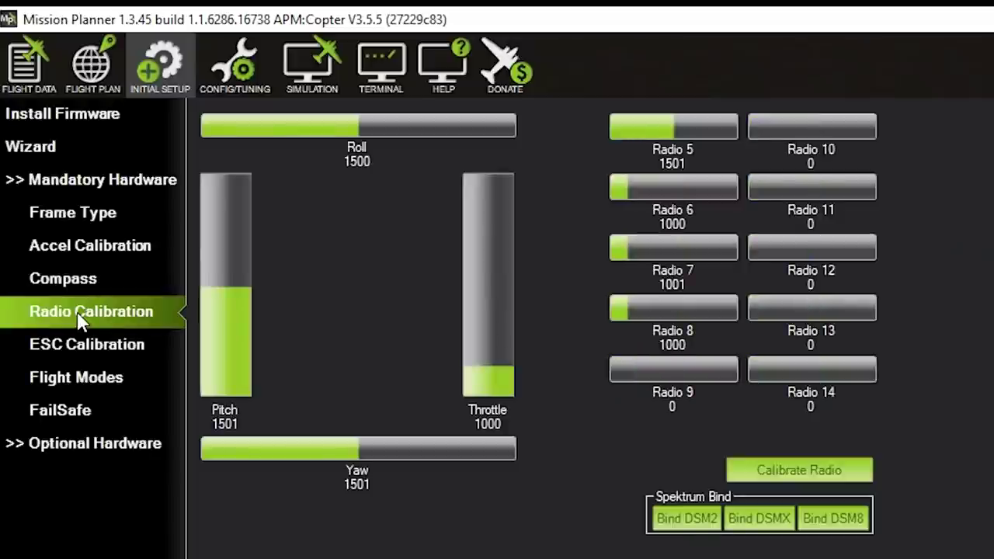
pyautogui.click(811, 481)
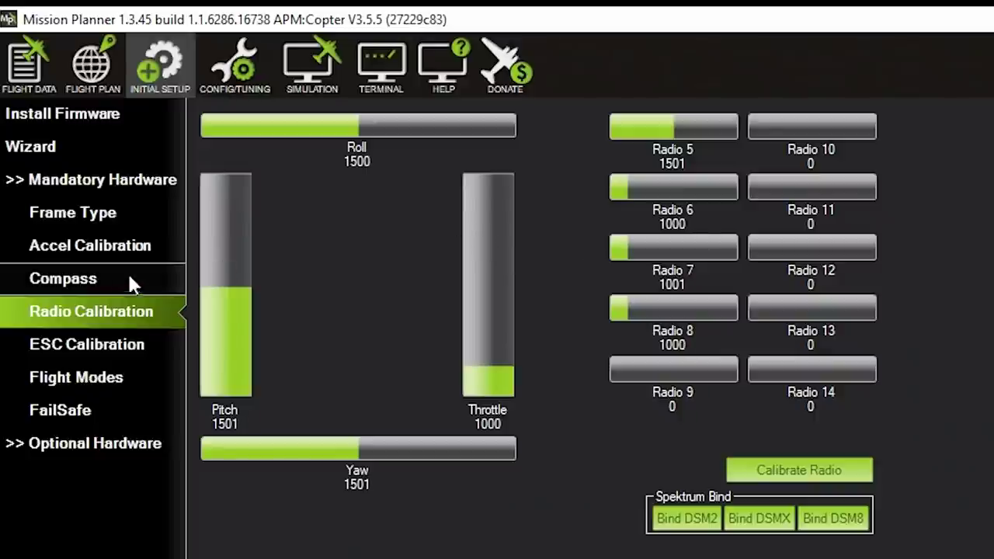
pyautogui.click(73, 355)
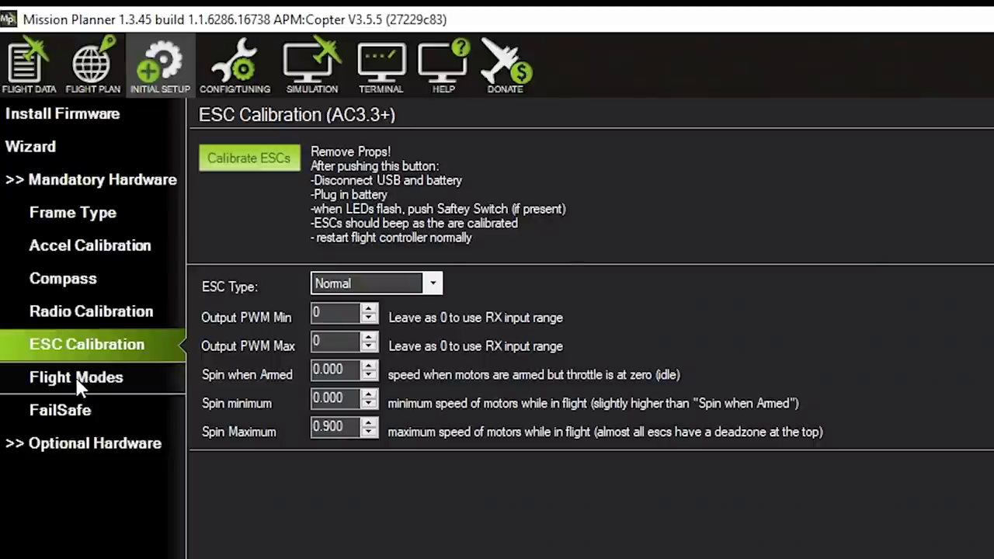
pyautogui.click(256, 161)
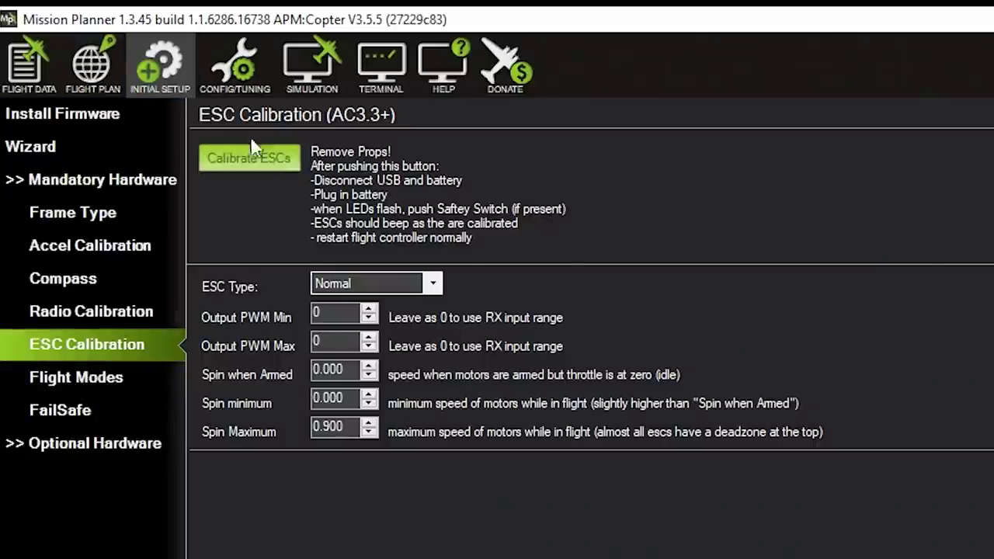
# Review the flight mode assignments and the battery, radio and GCS failsafe settings
pyautogui.click(78, 379)
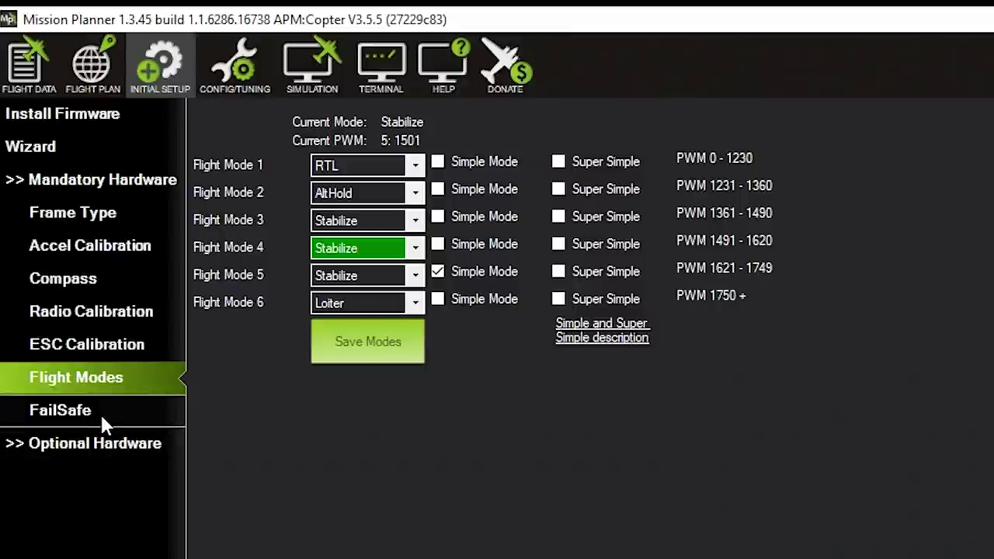
pyautogui.click(66, 416)
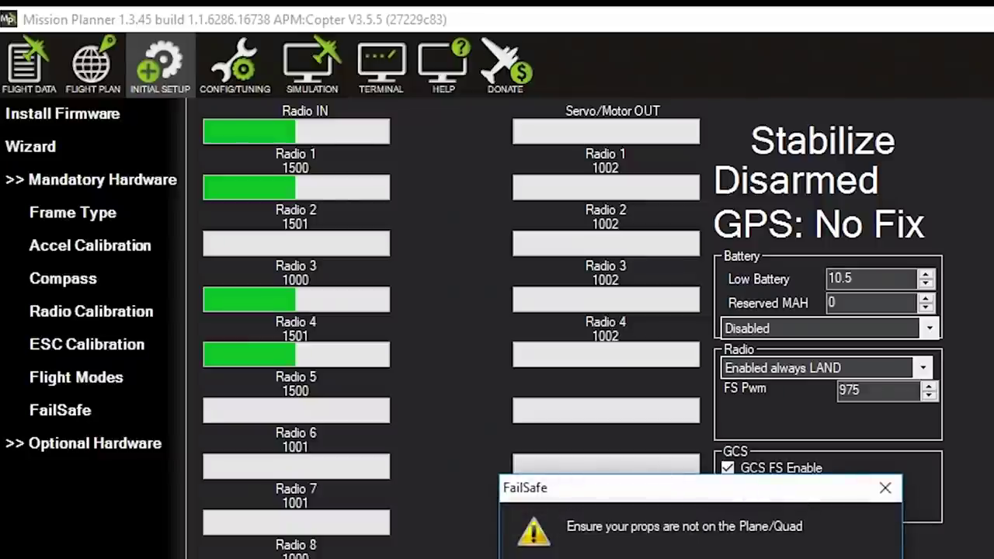
pyautogui.press('Return')
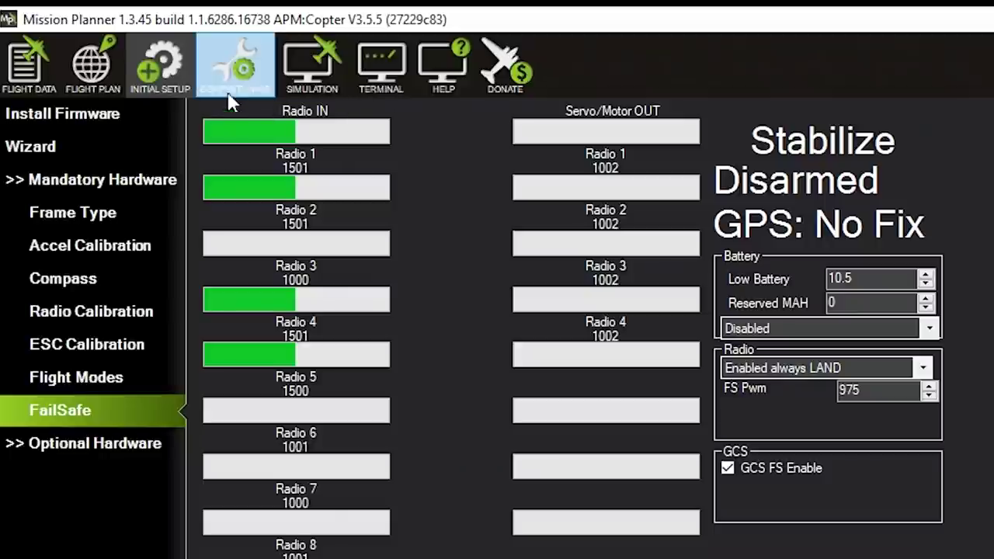
# Find the RTL Altitude (RTL_ALT) setting in the standard parameters and select its value
pyautogui.click(236, 52)
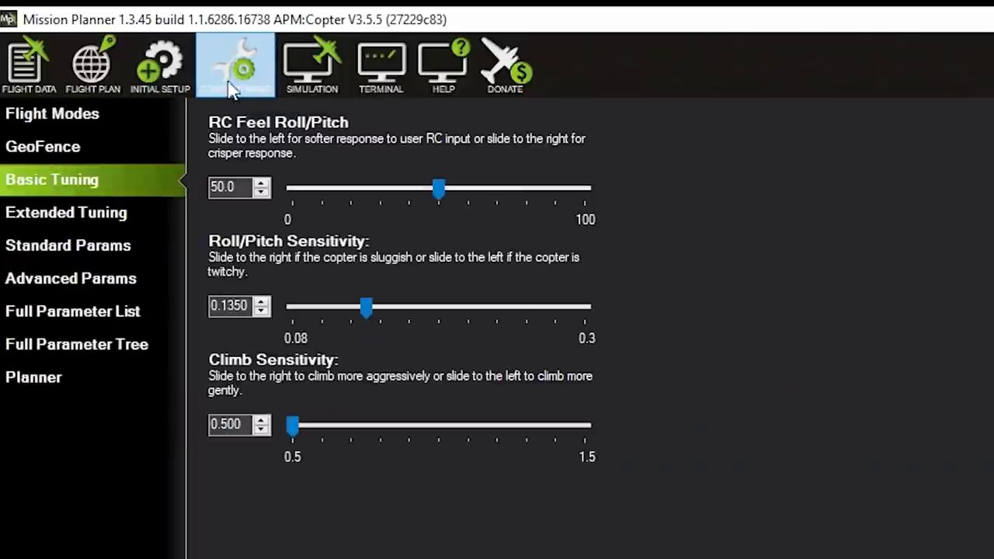
pyautogui.click(80, 255)
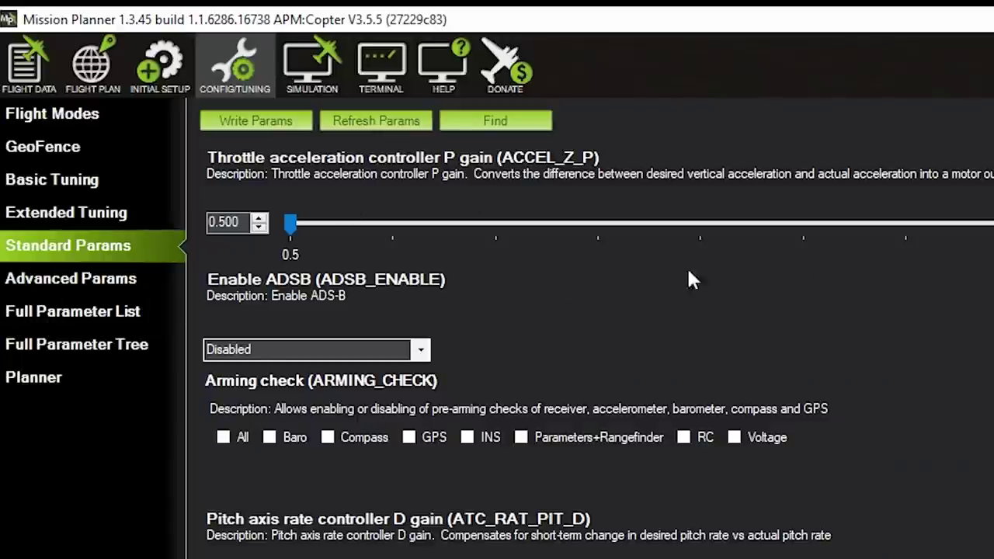
pyautogui.scroll(-15, 590, 334)
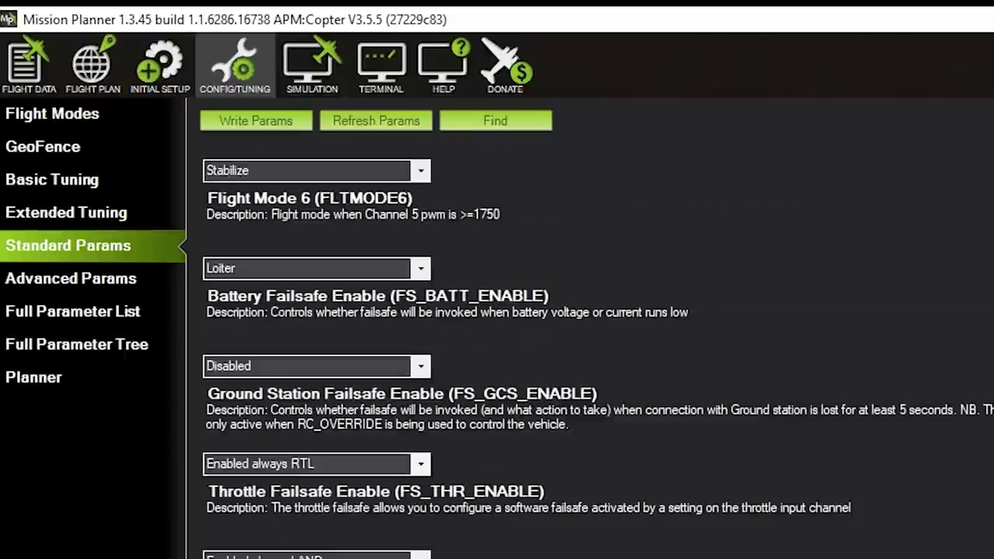
pyautogui.scroll(-10, 590, 334)
pyautogui.scroll(-1, 590, 334)
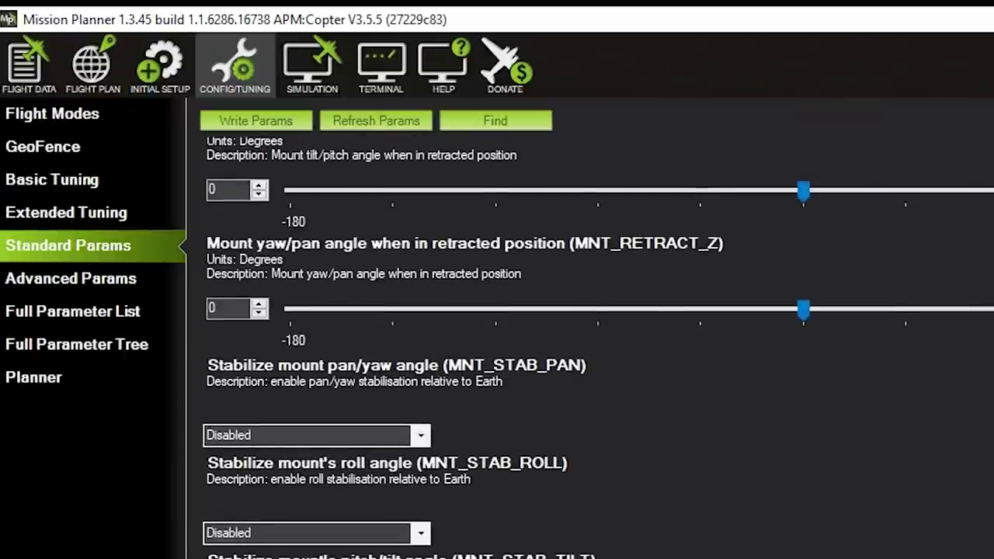
pyautogui.scroll(-10, 590, 334)
pyautogui.scroll(-6, 590, 334)
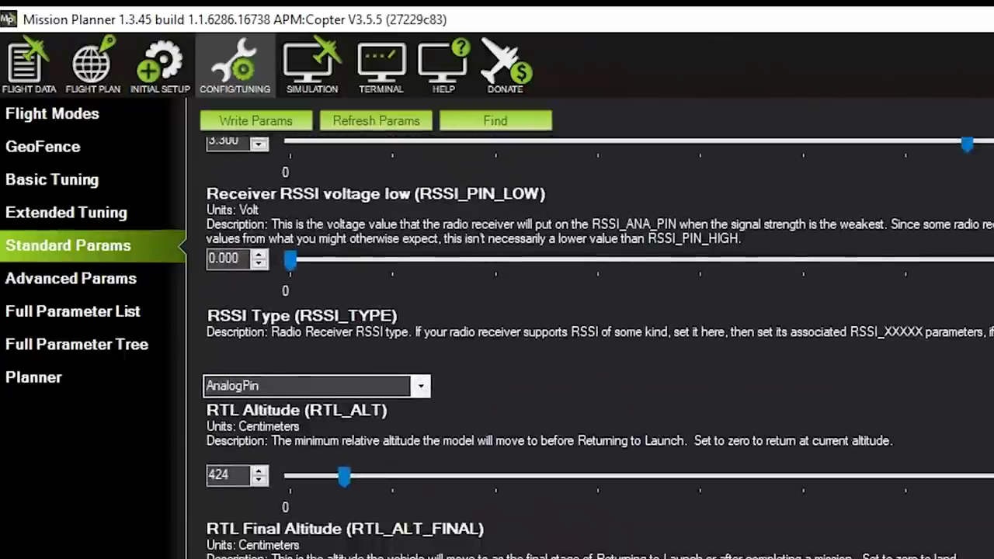
pyautogui.scroll(3, 590, 334)
pyautogui.scroll(-3, 591, 334)
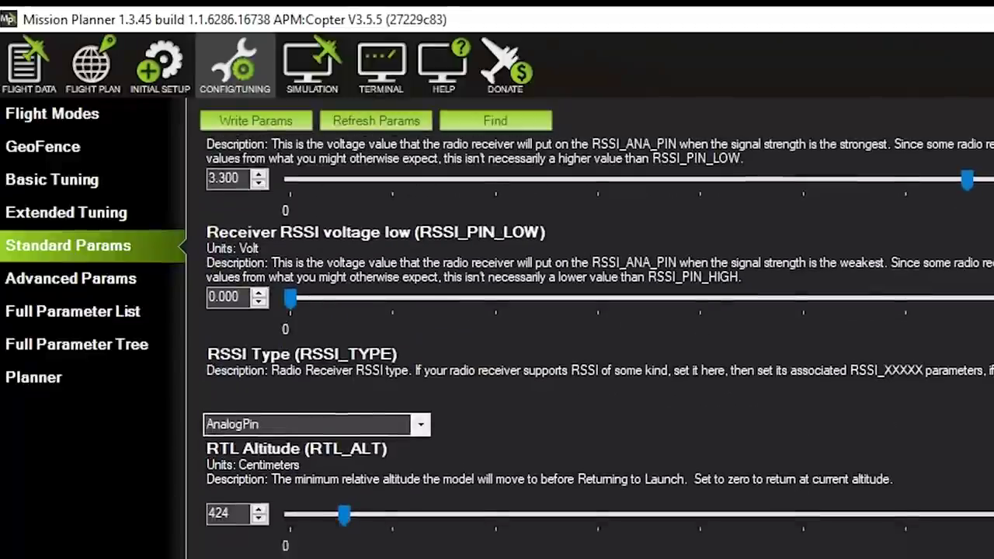
pyautogui.scroll(-3, 591, 334)
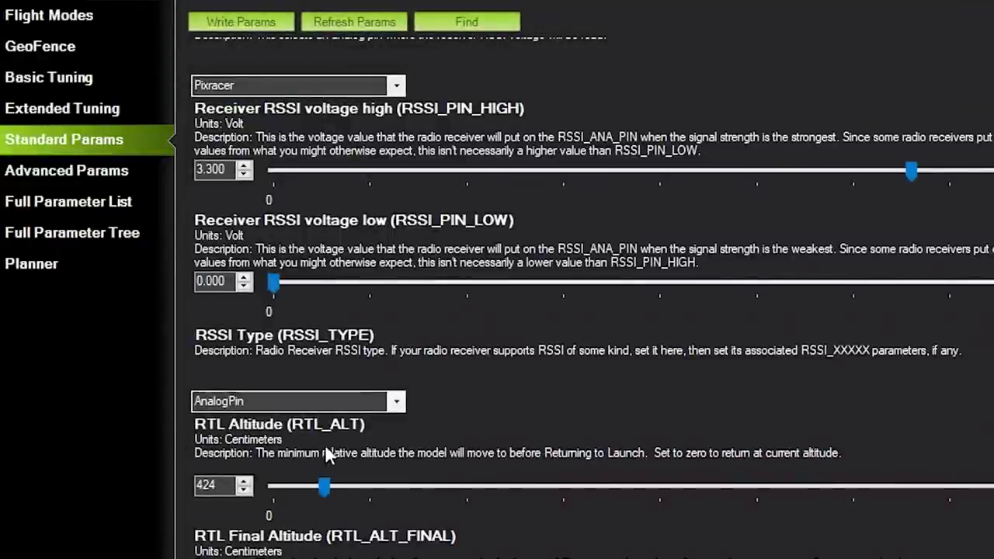
pyautogui.moveTo(217, 484); pyautogui.dragTo(178, 476)
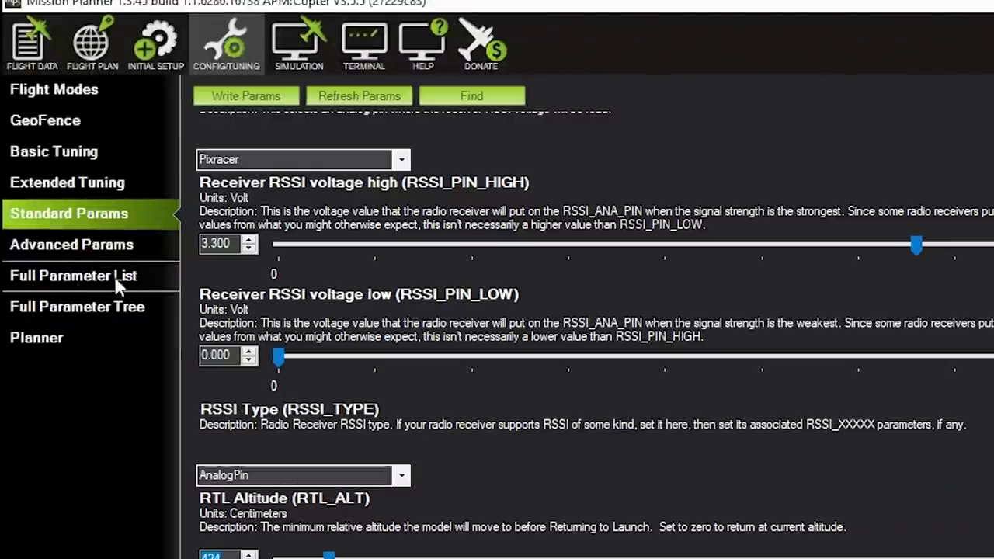
pyautogui.click(71, 251)
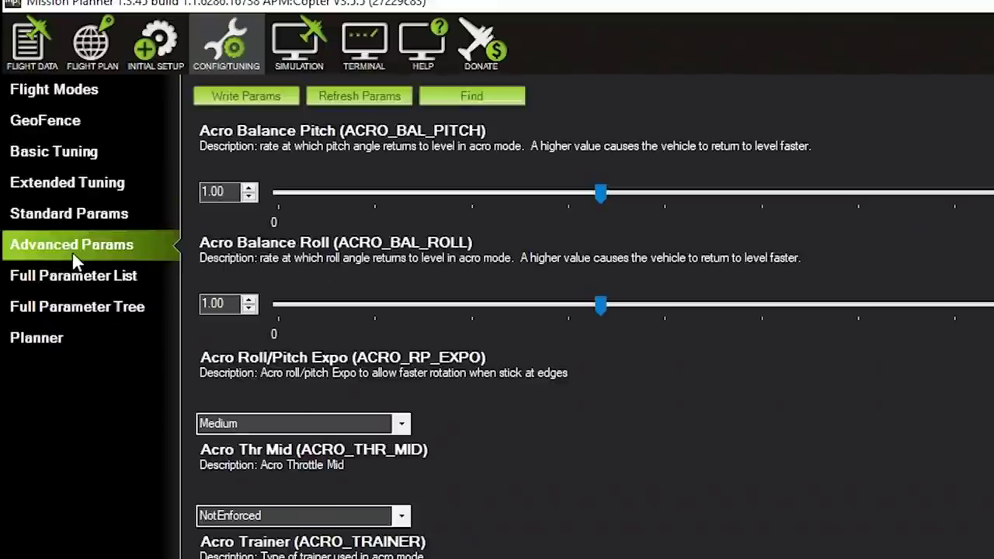
pyautogui.click(77, 213)
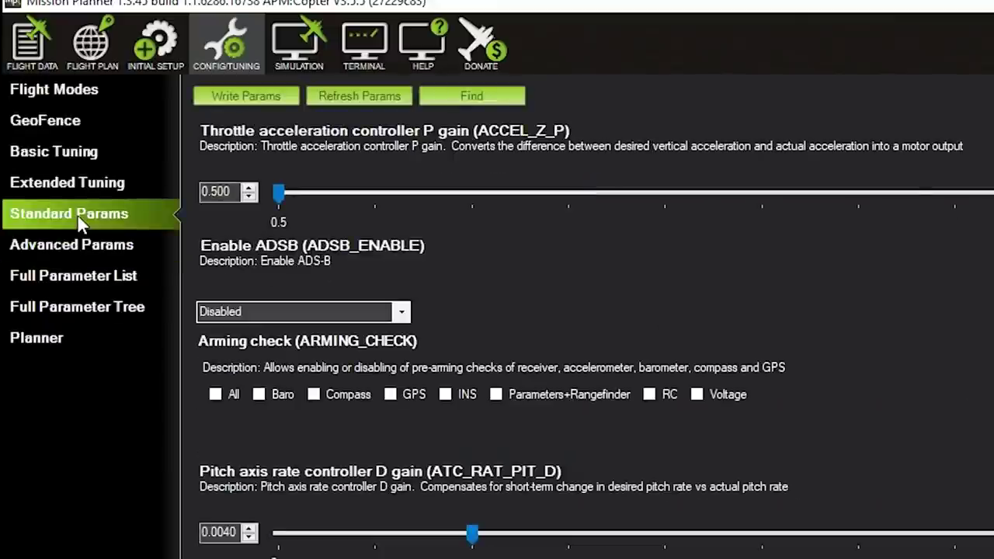
pyautogui.click(215, 395)
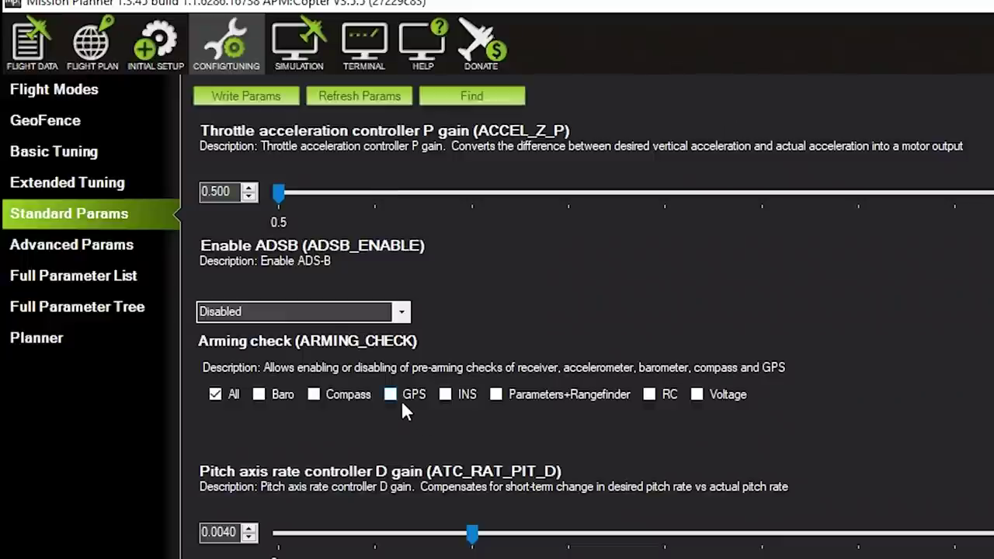
pyautogui.click(214, 396)
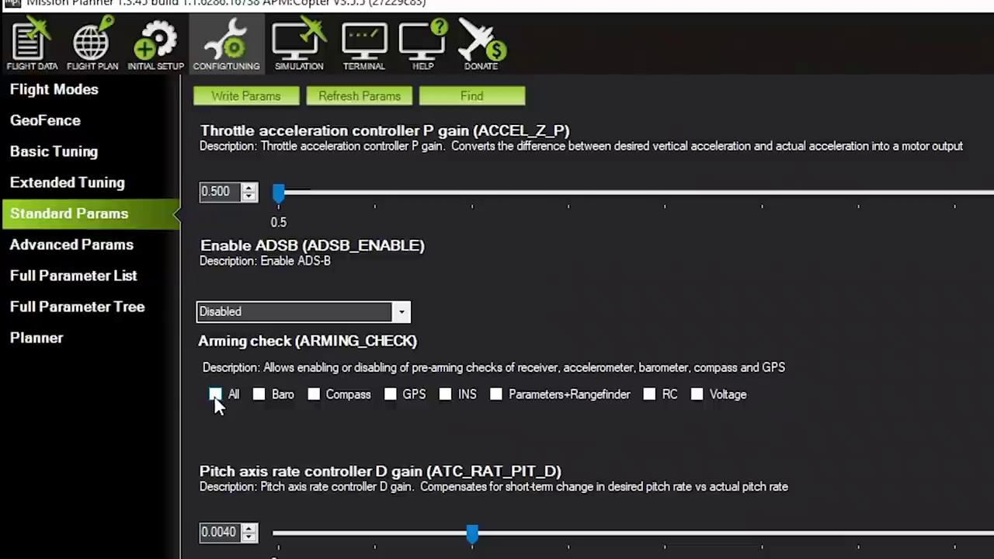
pyautogui.click(215, 397)
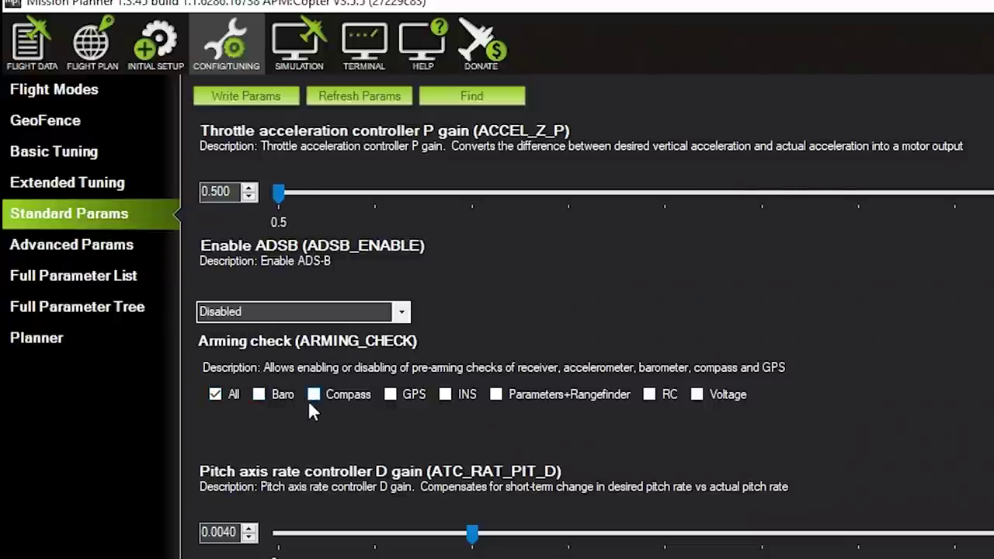
pyautogui.click(217, 395)
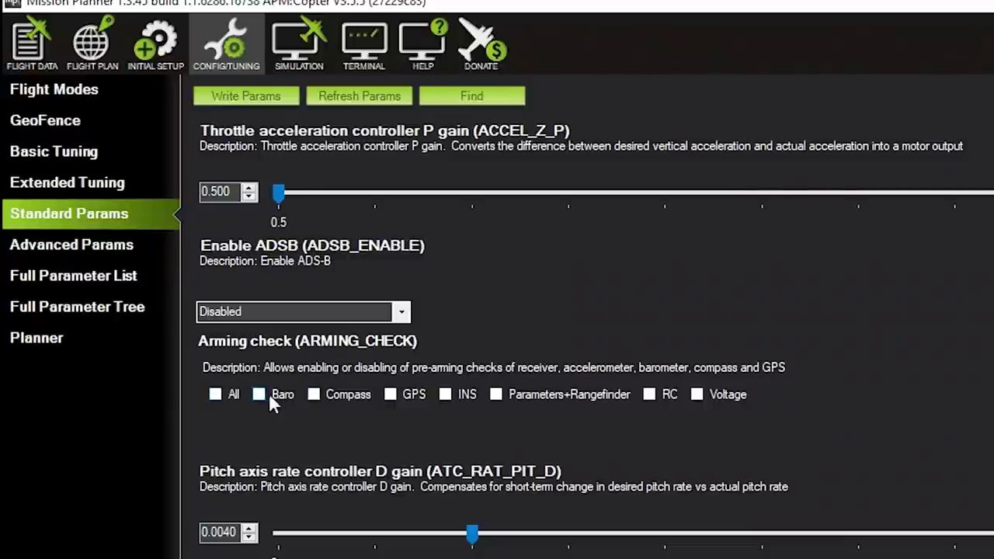
# Enable the Baro, Compass, INS, Parameters+Rangefinder, RC and Voltage options of the arming check (ARMING_CHECK)
pyautogui.click(259, 395)
pyautogui.click(314, 395)
pyautogui.click(445, 396)
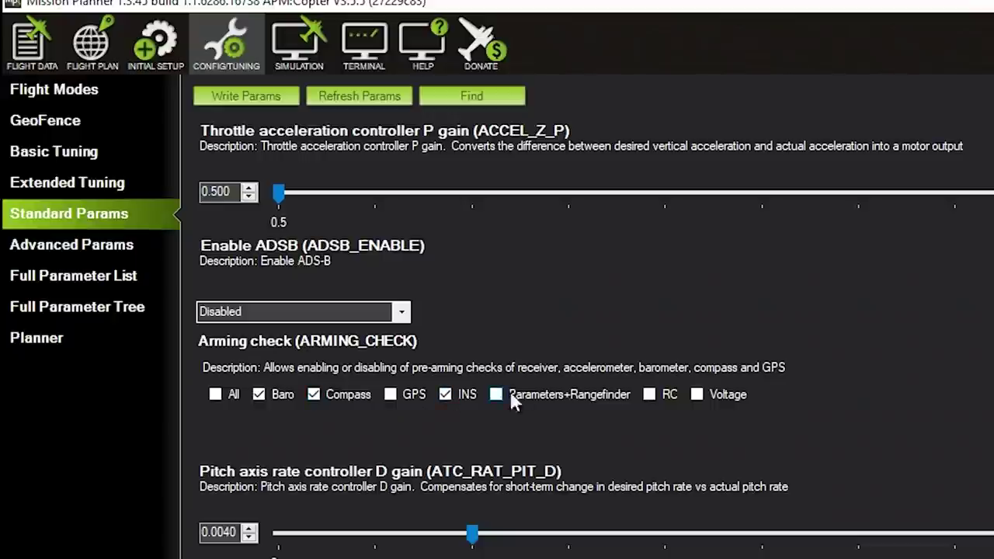
pyautogui.click(495, 395)
pyautogui.click(697, 394)
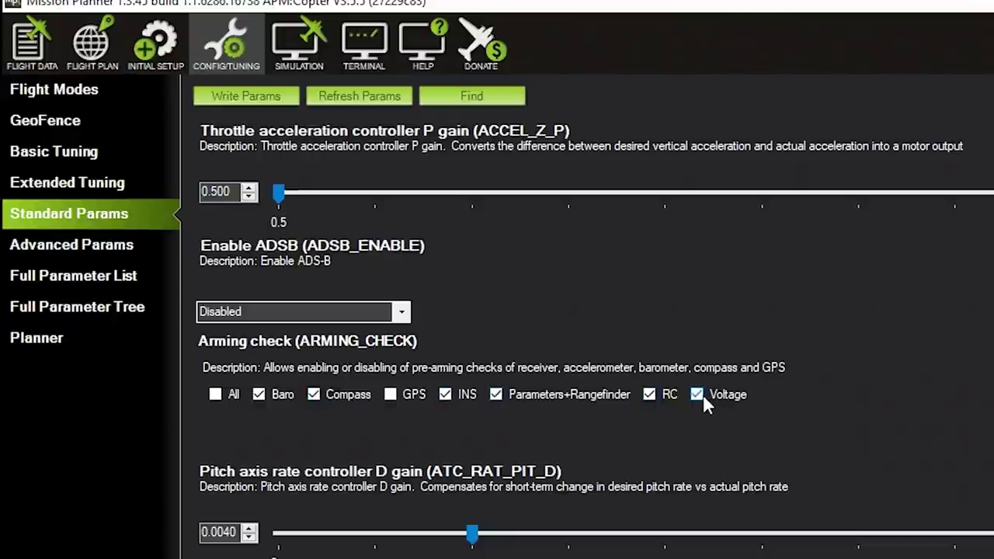
# Disable the Baro, Compass, INS, Parameters+Rangefinder, RC and Voltage options of the arming check (ARMING_CHECK)
pyautogui.click(697, 394)
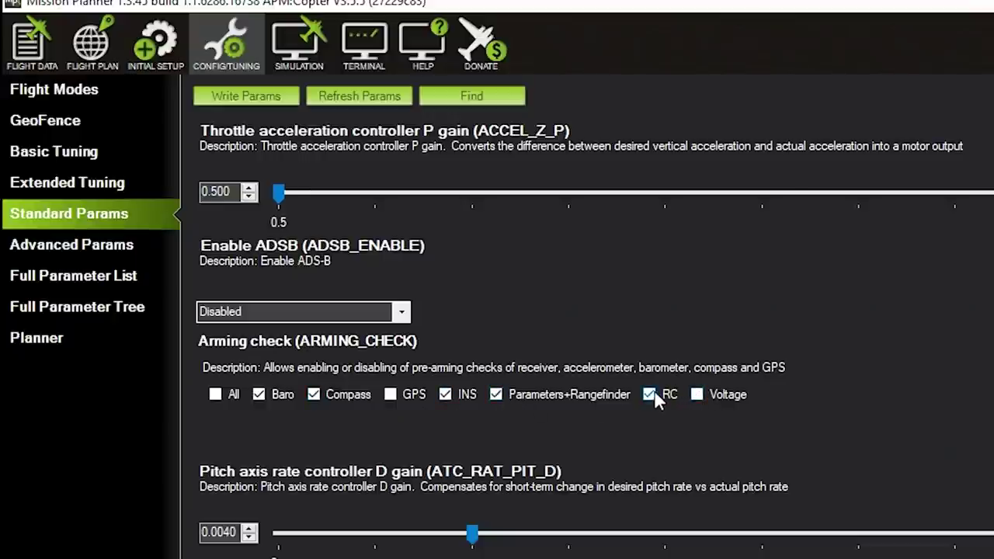
pyautogui.click(445, 394)
pyautogui.click(314, 395)
pyautogui.click(259, 396)
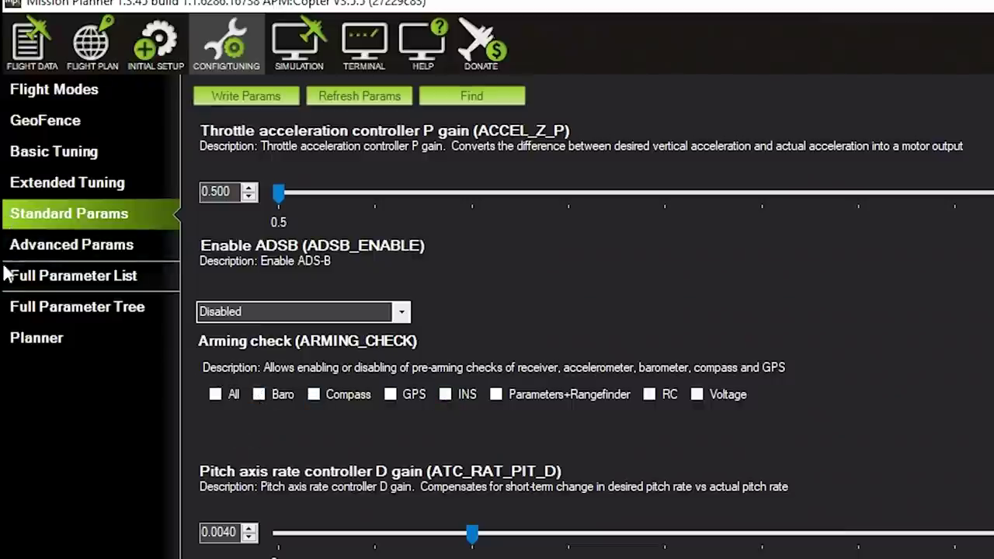
# Browse the full parameter list, examining the AHRS, arming check, attitude control (ATC) and battery parameters with their options and descriptions
pyautogui.click(56, 283)
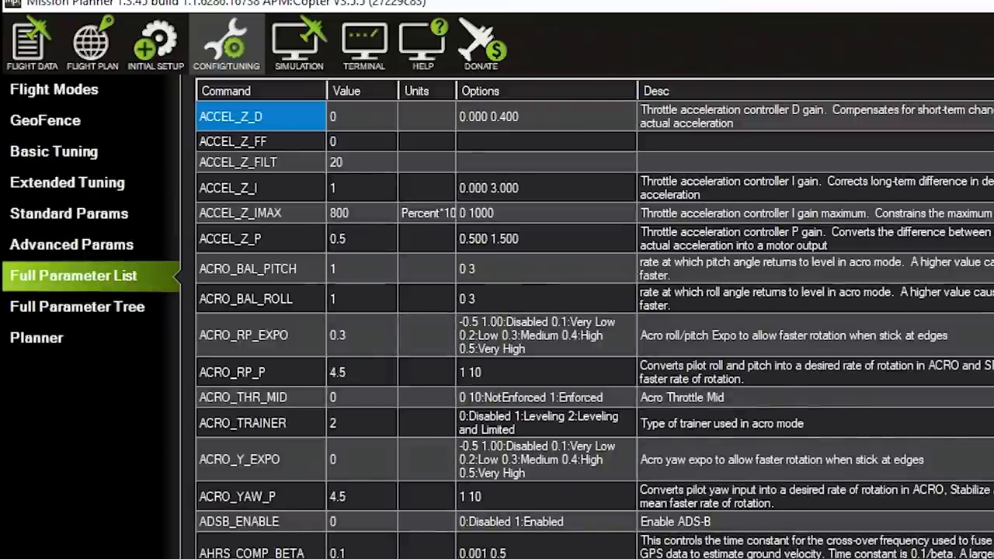
pyautogui.scroll(-5, 595, 330)
pyautogui.scroll(-12, 595, 329)
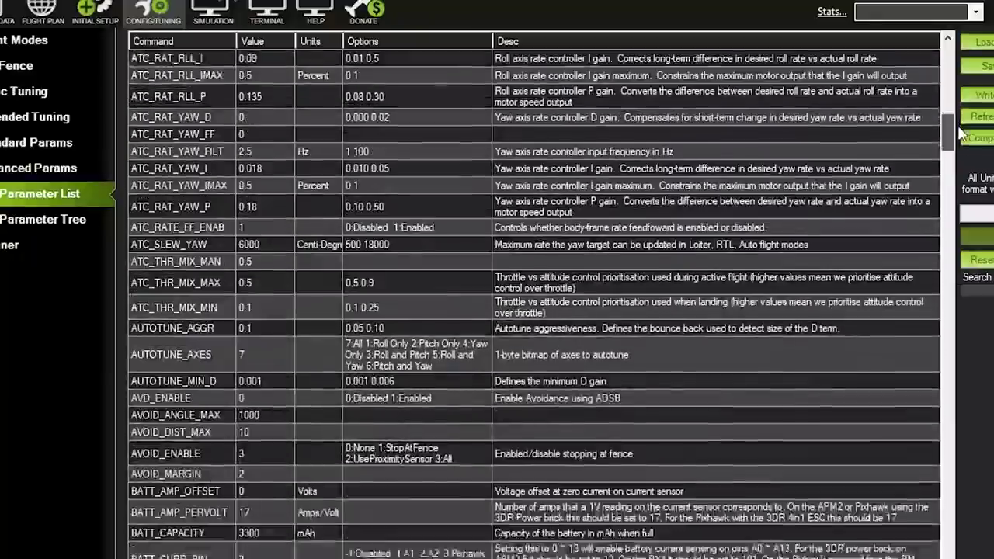
pyautogui.moveTo(960, 133); pyautogui.dragTo(961, 101)
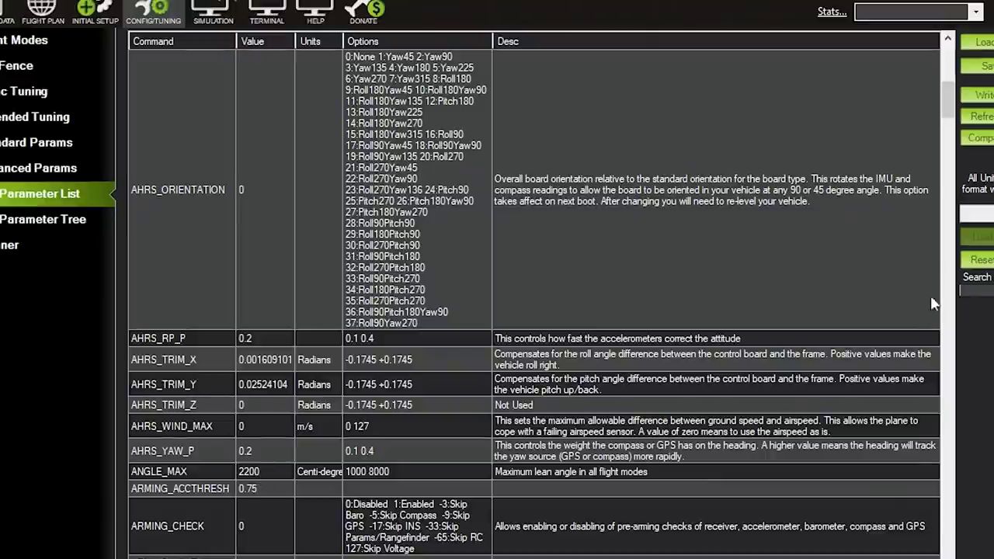
pyautogui.moveTo(949, 98); pyautogui.dragTo(954, 110)
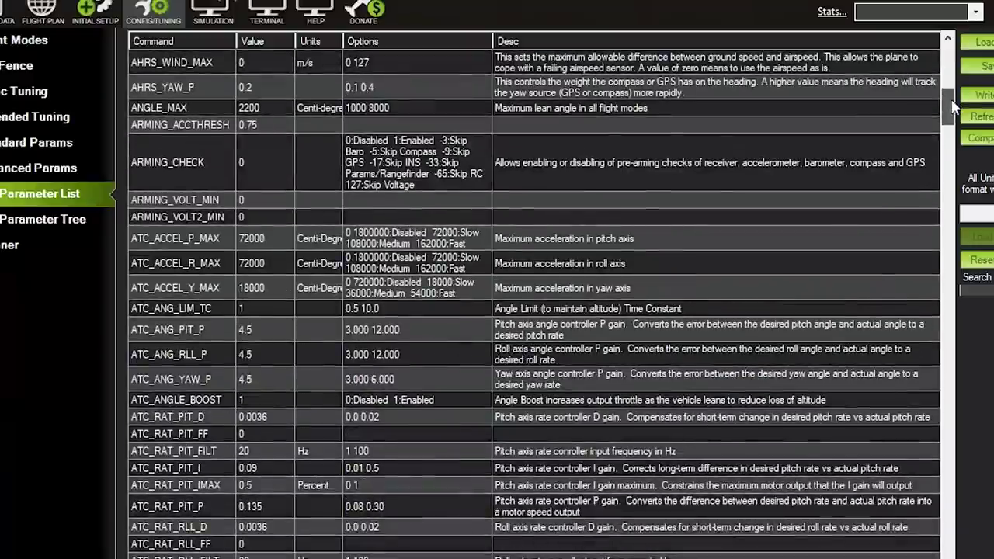